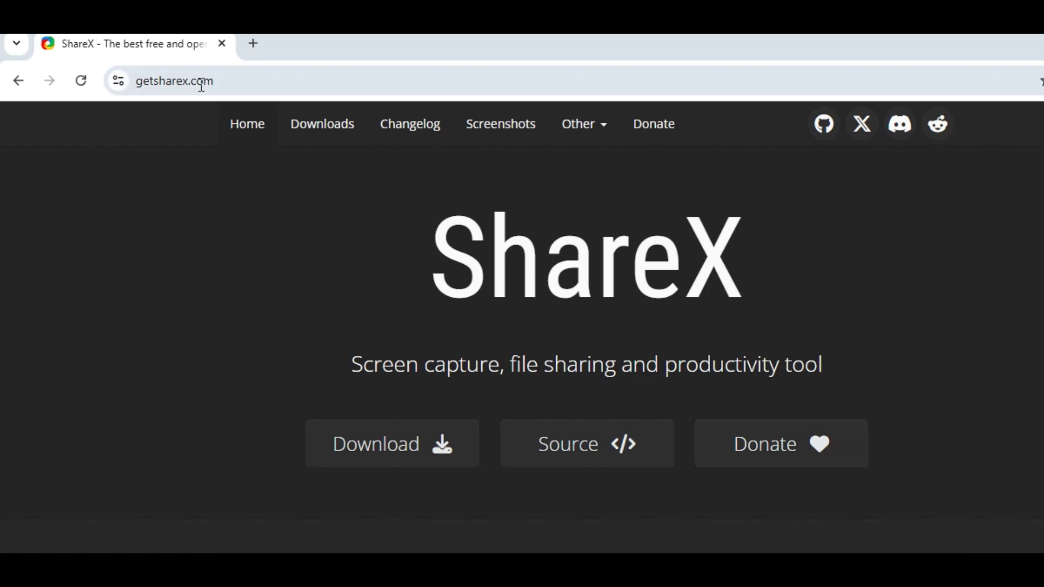
# Step: Reveal the Setup, Portable, Dev build, Microsoft Store and Steam download options on getsharex.com
pyautogui.click(433, 456)
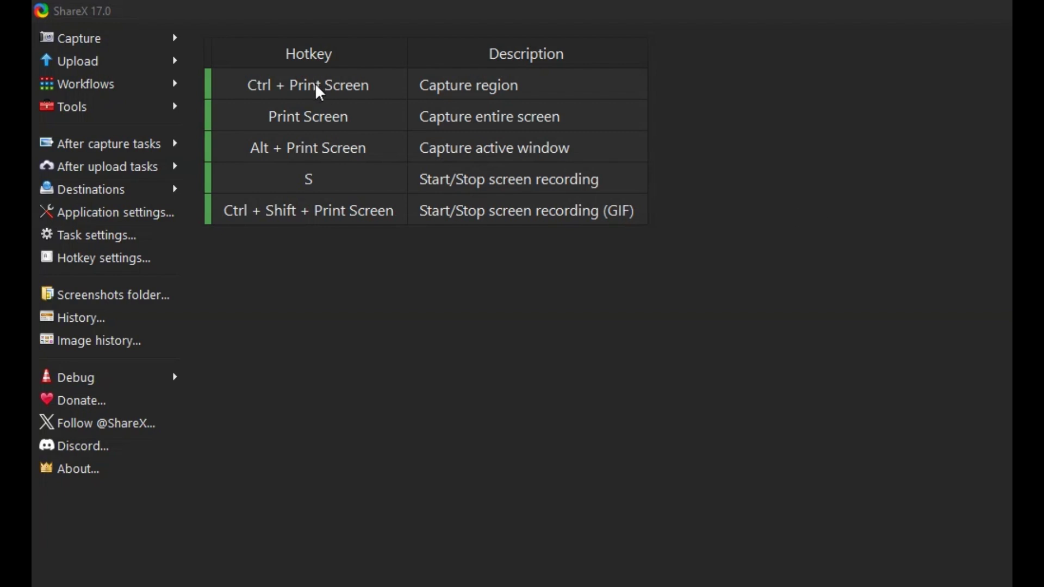
# Step: Make the ShareX application window active
pyautogui.click(89, 262)
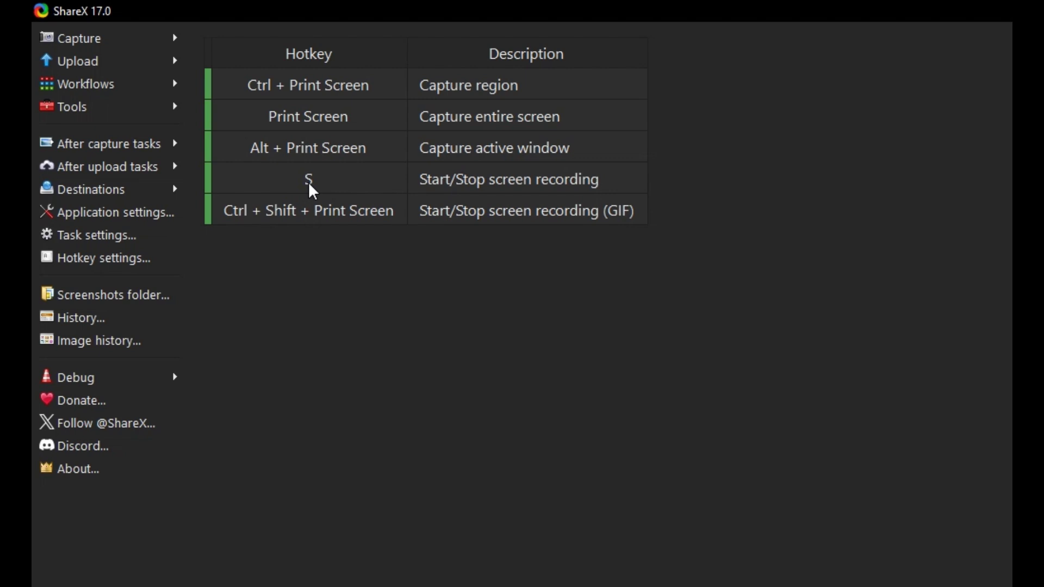
# Step: Assign S as the Start/Stop screen recording hotkey in Hotkey settings
pyautogui.click(89, 259)
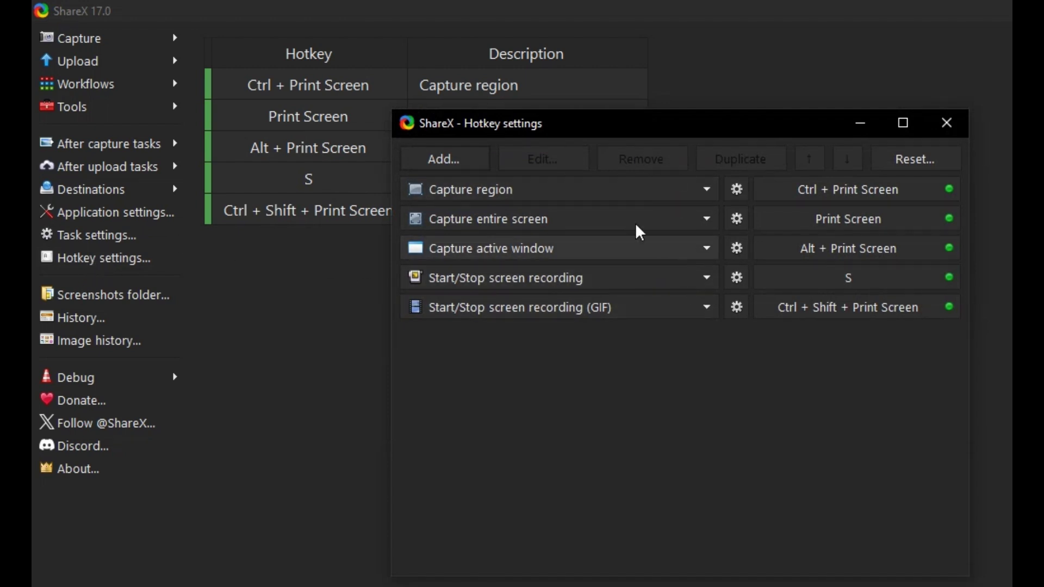
pyautogui.click(922, 287)
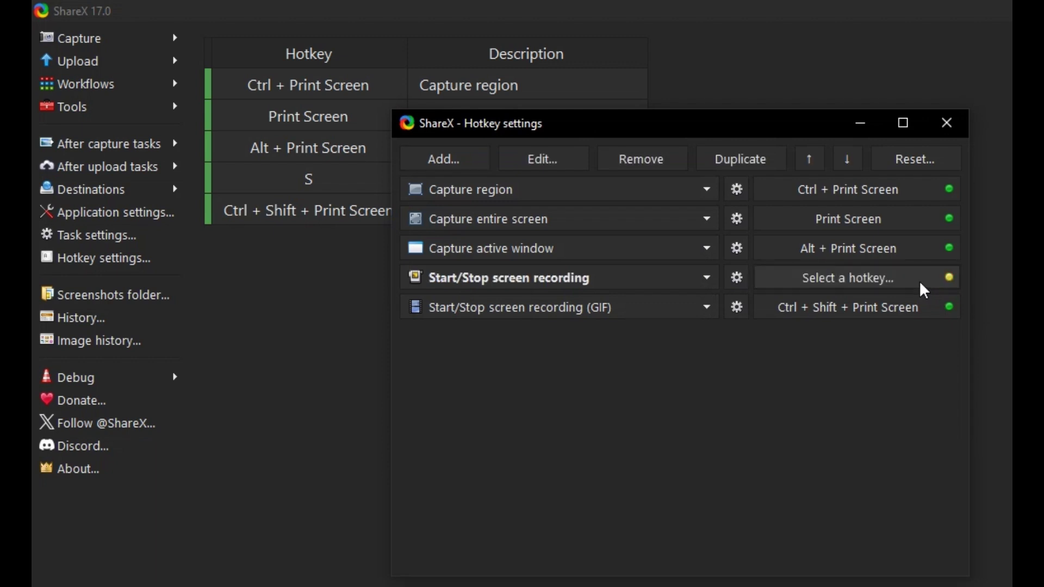
pyautogui.press('s')
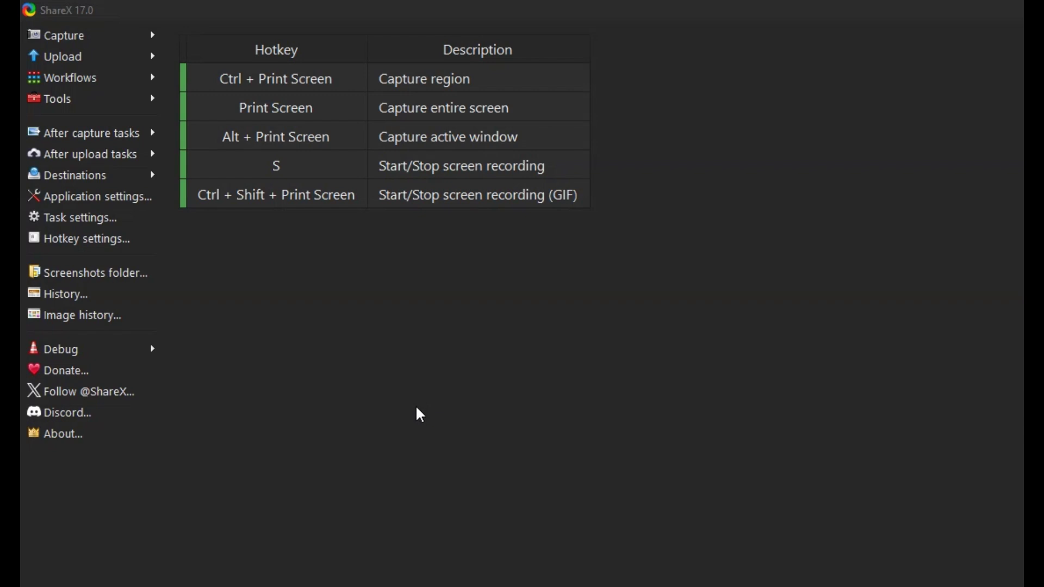
# Step: Show the Screen recorder page of ShareX's Task settings
pyautogui.click(75, 221)
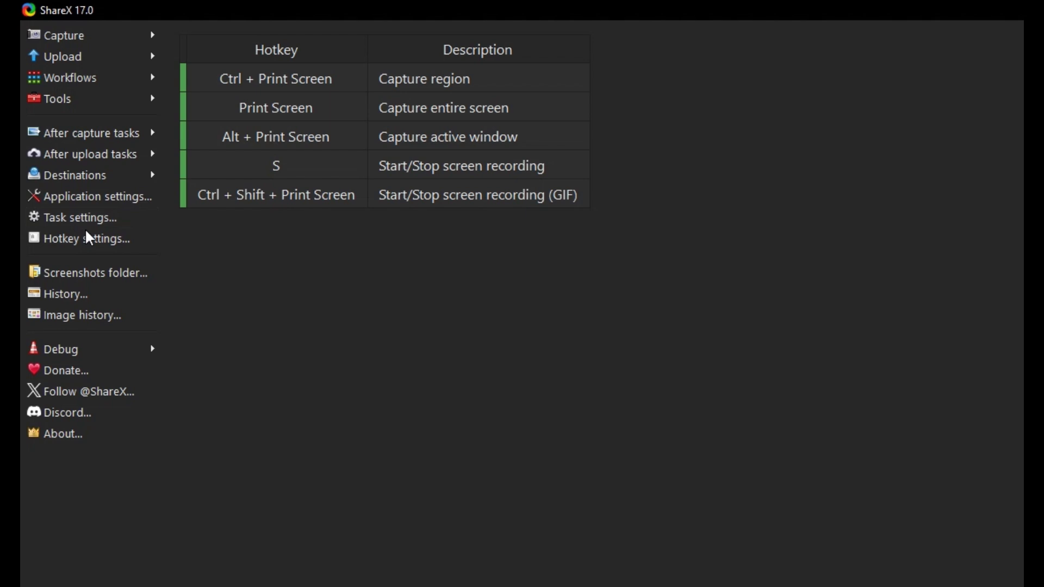
pyautogui.click(84, 219)
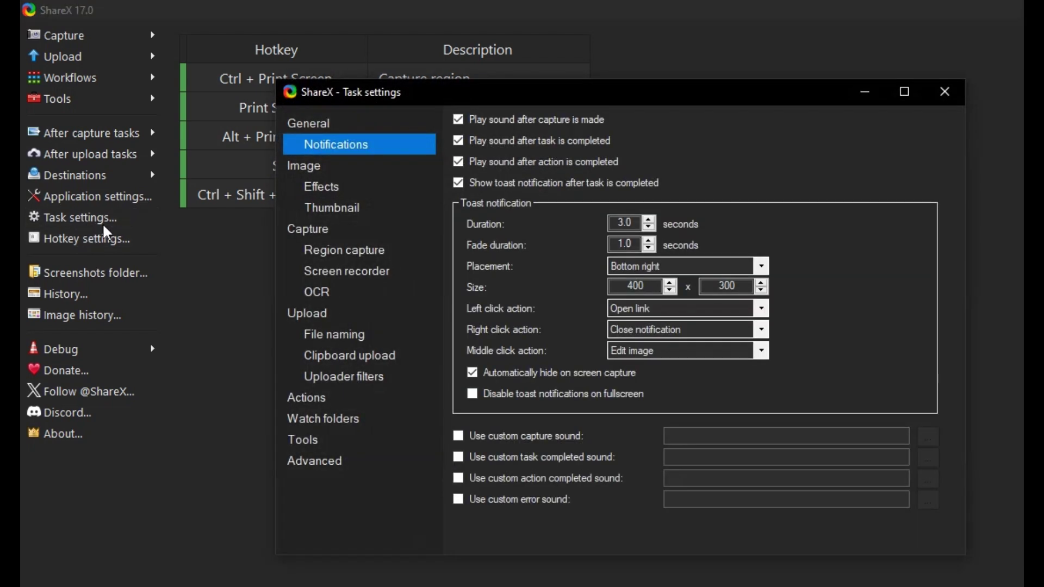
pyautogui.click(350, 277)
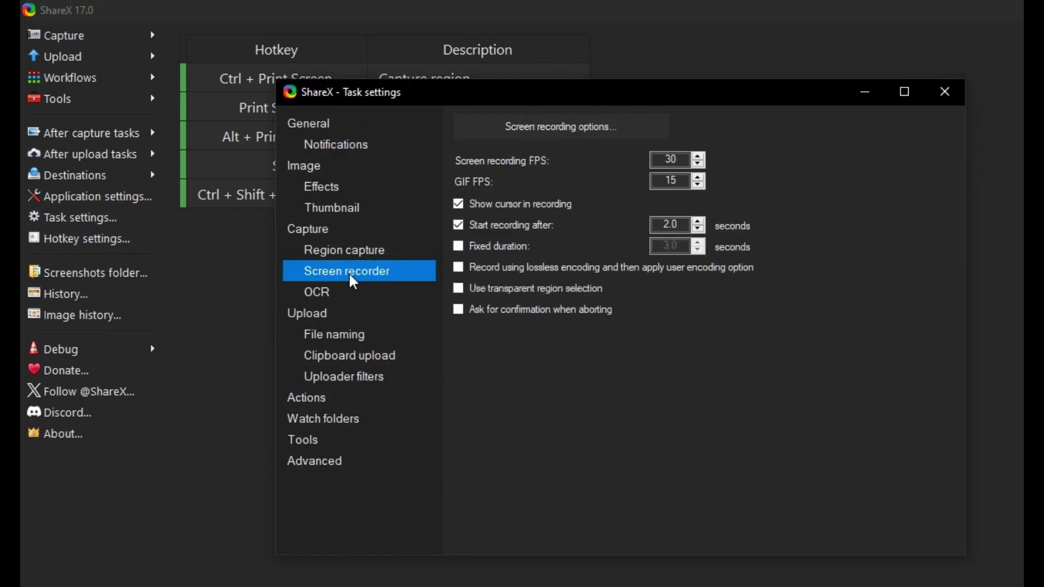
# Step: Open the detailed Screen recording options dialog
pyautogui.click(562, 135)
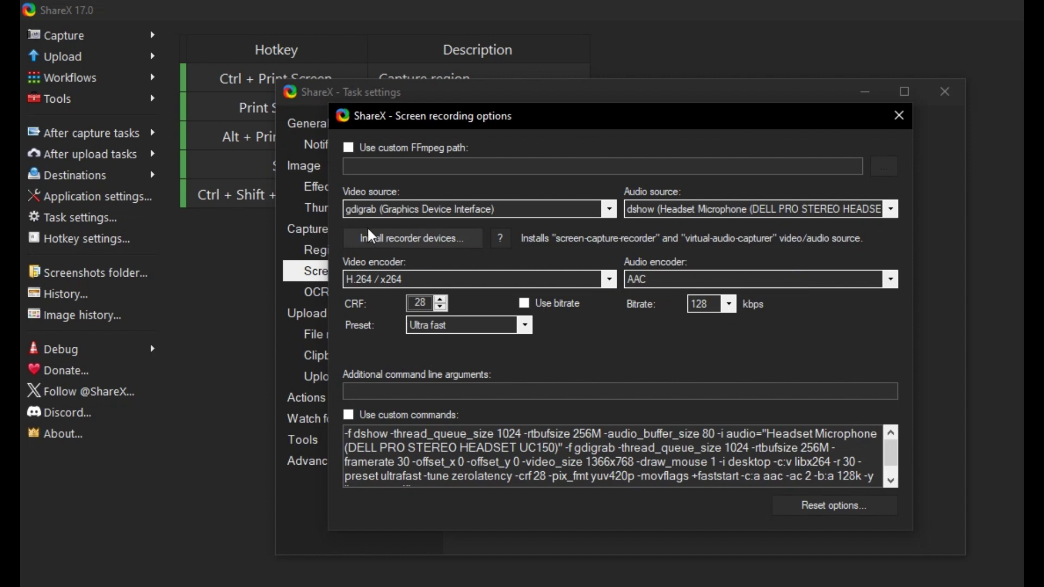
pyautogui.click(898, 117)
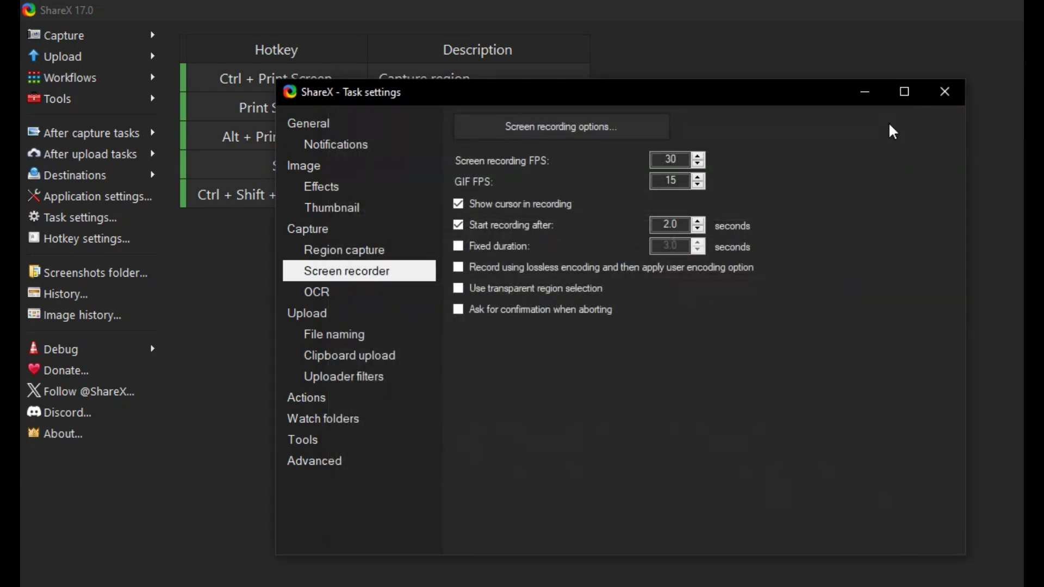